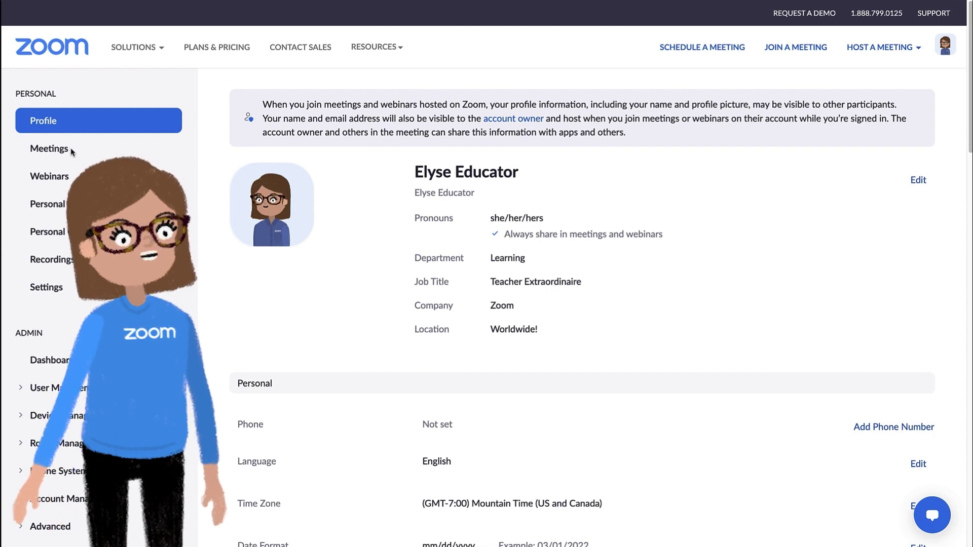
- From the Meetings list, start scheduling a new meeting
left_click(47, 150)
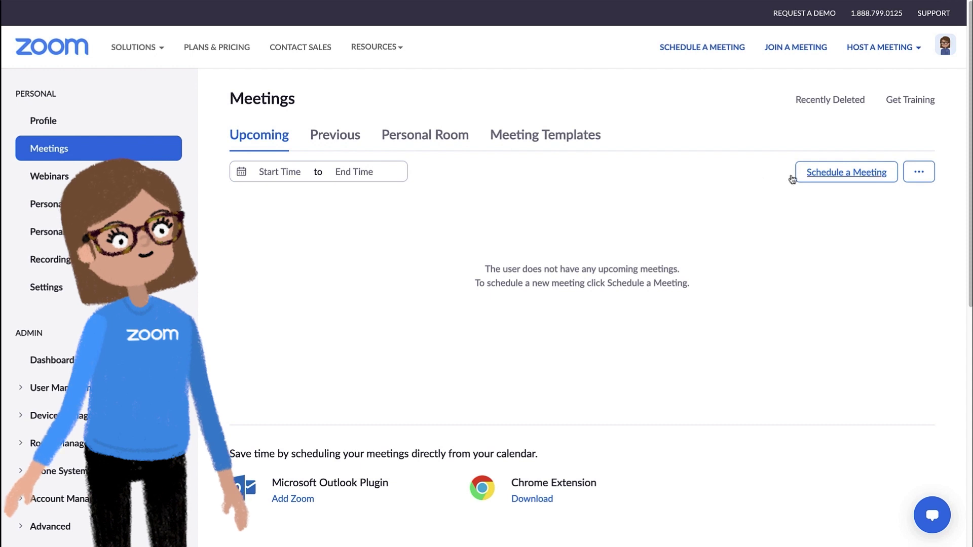
left_click(821, 176)
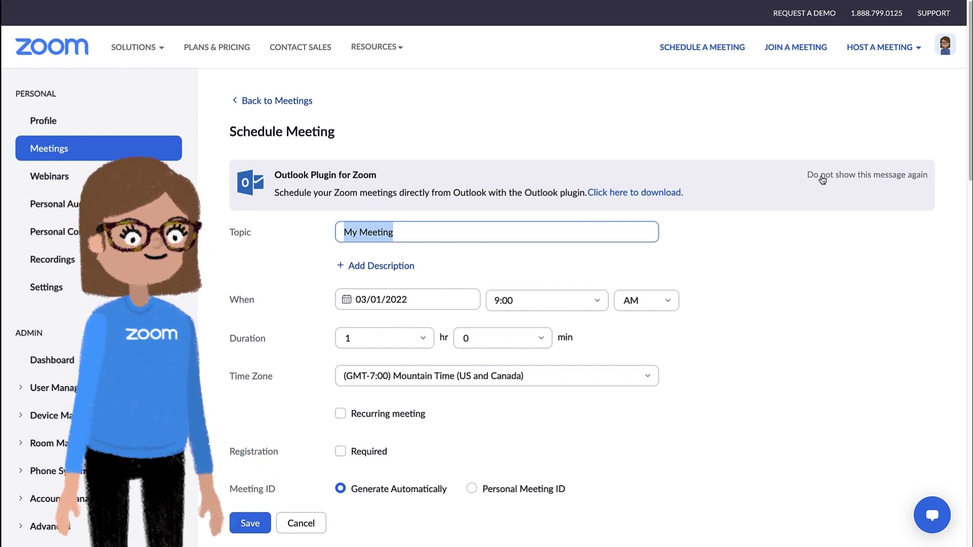
- Replace the My Meeting topic with the teacher's 7th Period Art Class title
left_click(427, 229)
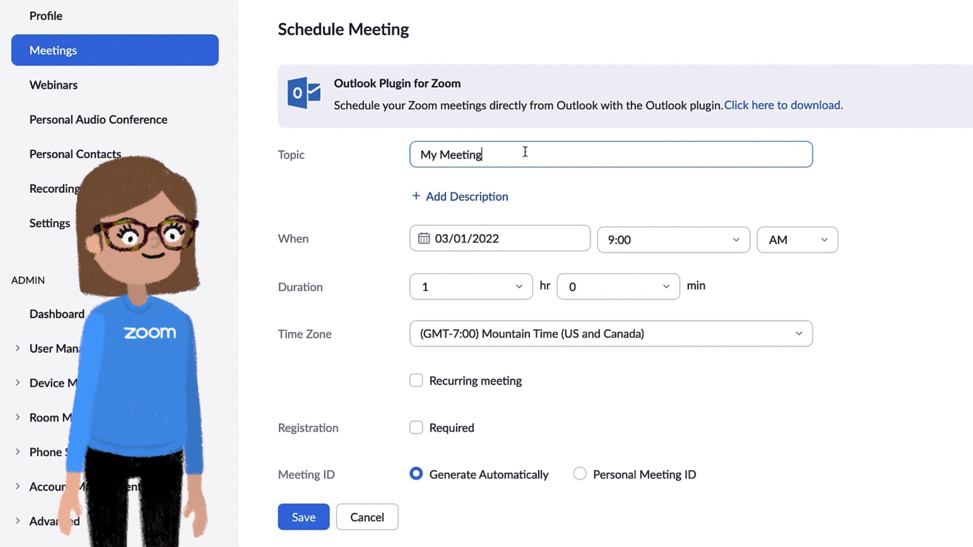
left_click_drag(525, 151, 380, 149)
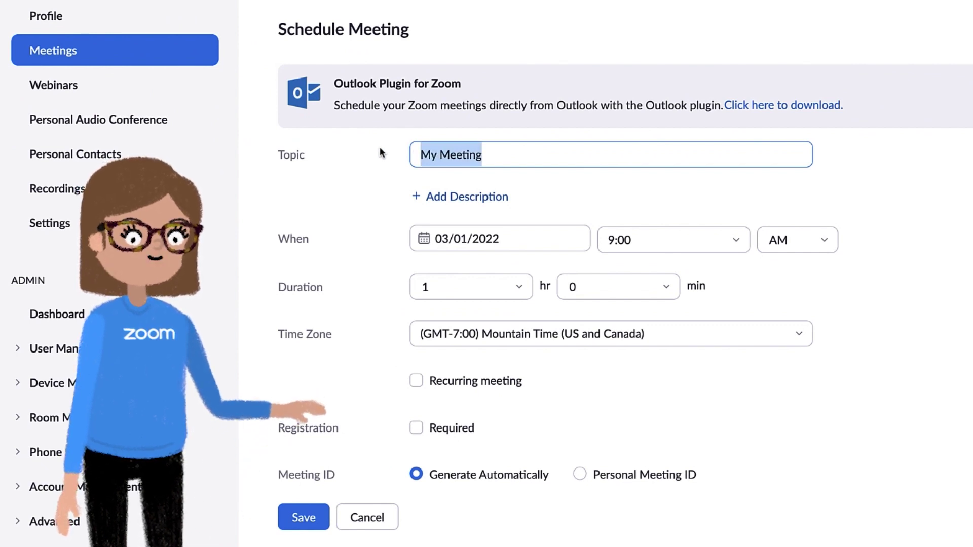
type("Ms. Elyse")
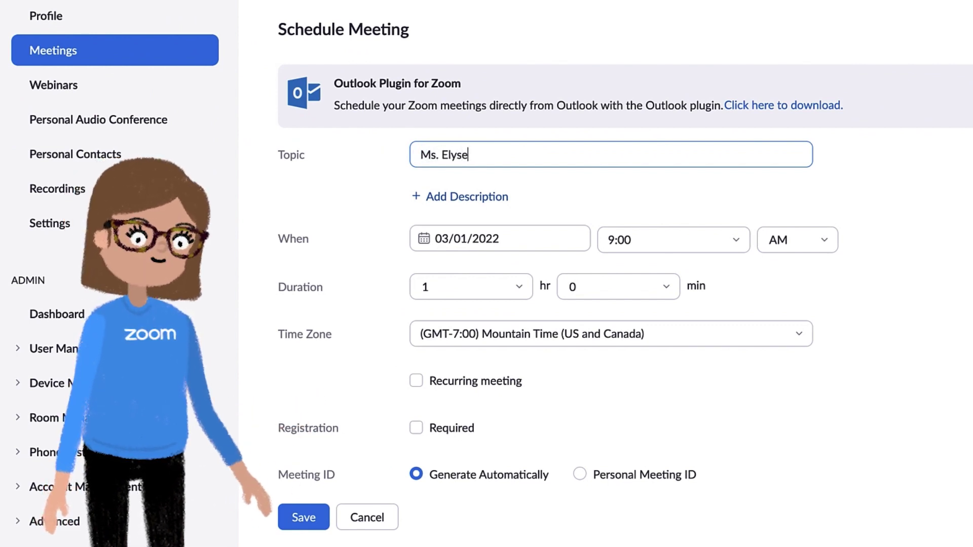
type("'s 7th Pe")
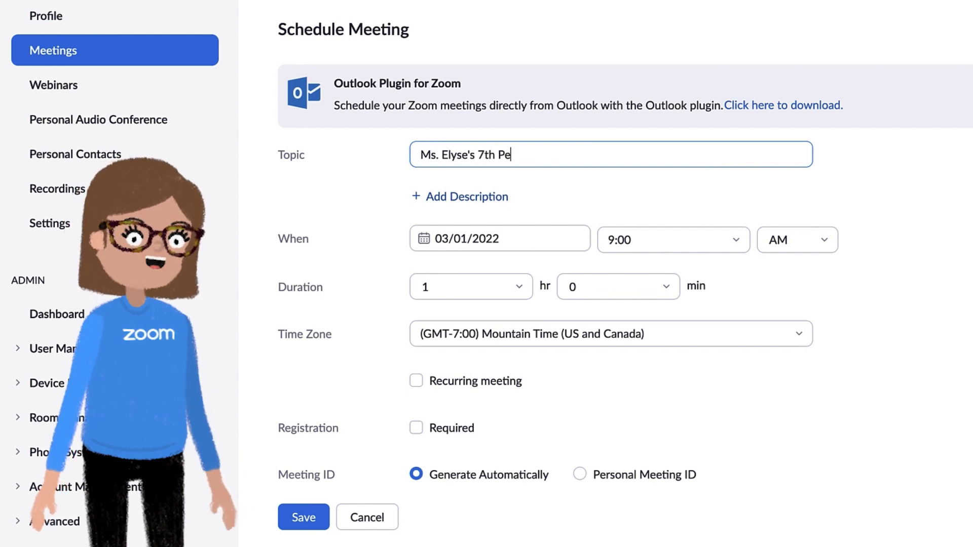
type("riod Art Class")
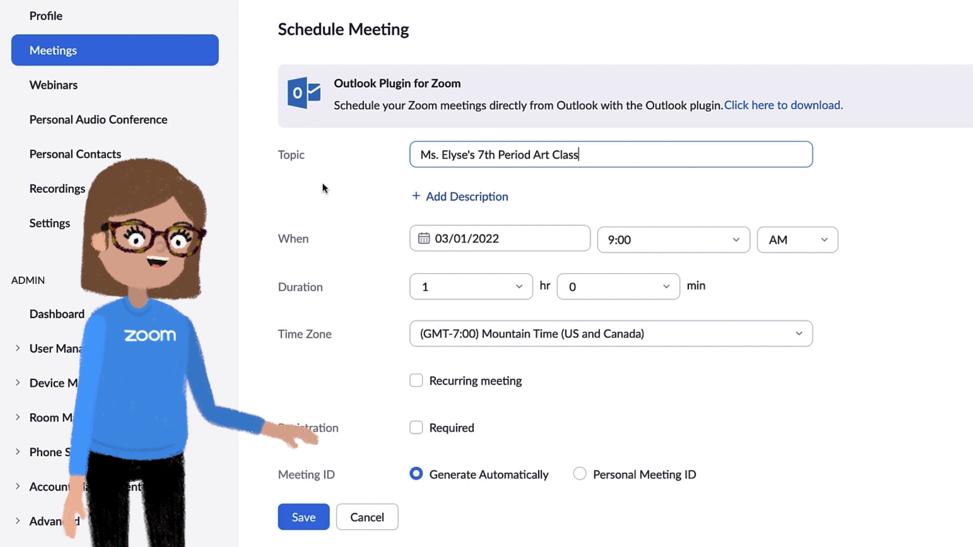
- Set the start time to 9:15 AM and the duration to 1 hr 30 min
left_click(581, 245)
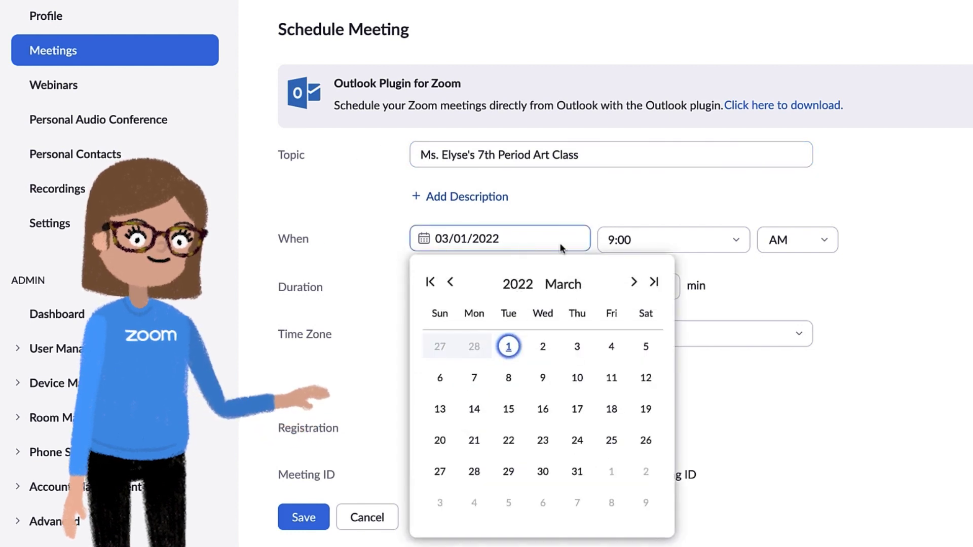
left_click(713, 240)
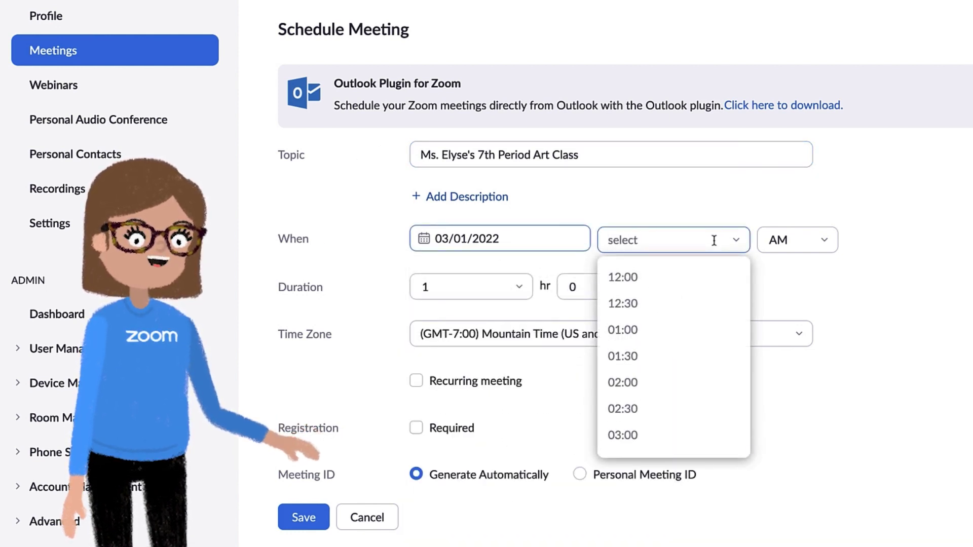
left_click(585, 286)
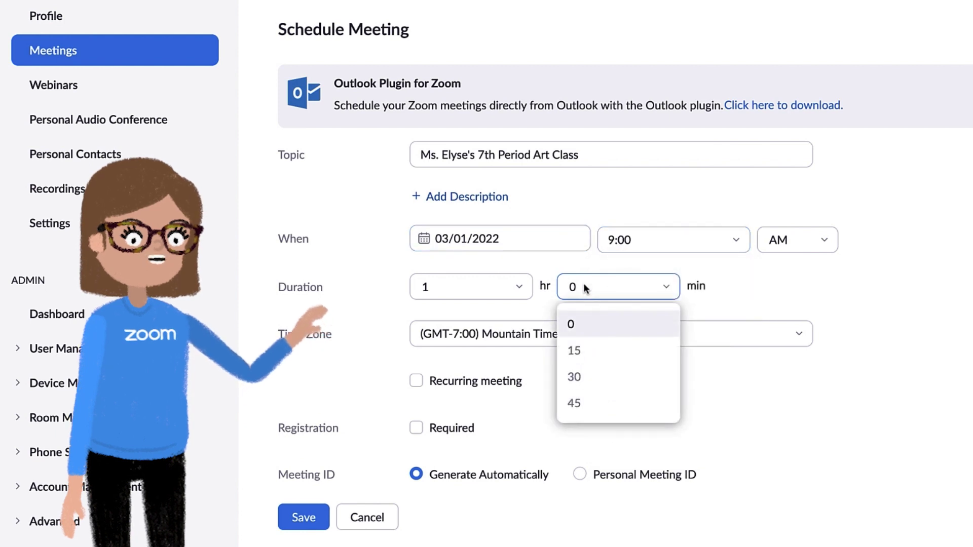
left_click(632, 239)
left_click_drag(632, 239, 607, 239)
key("BackSpace")
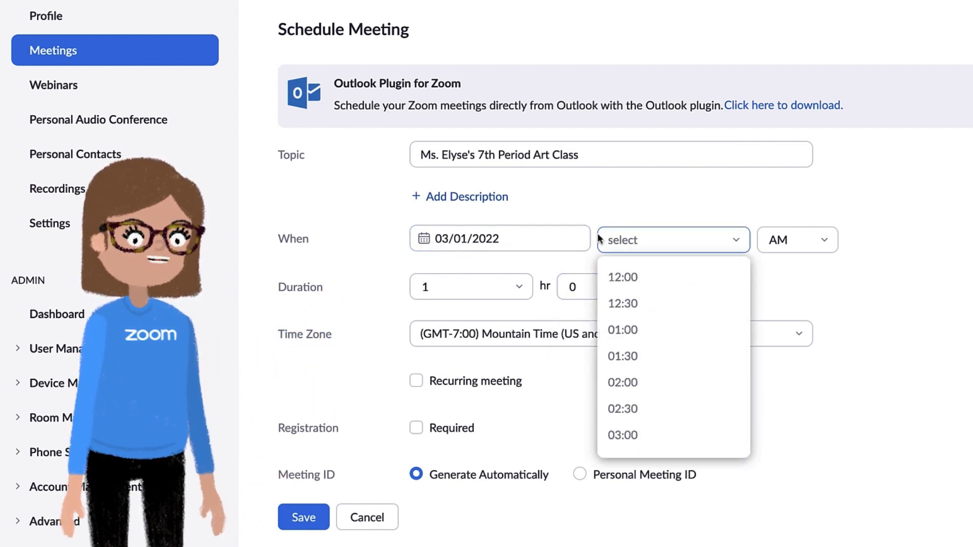
type("9:15")
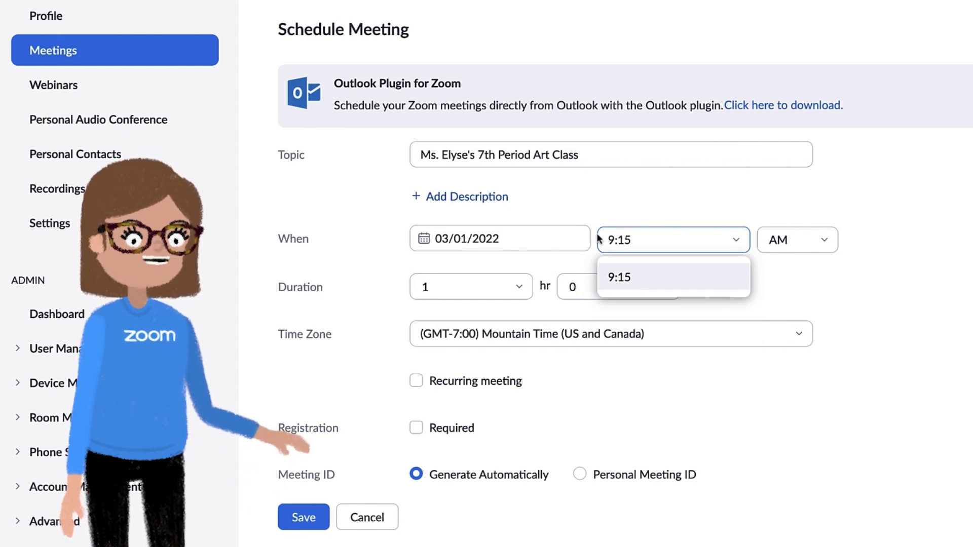
left_click(622, 273)
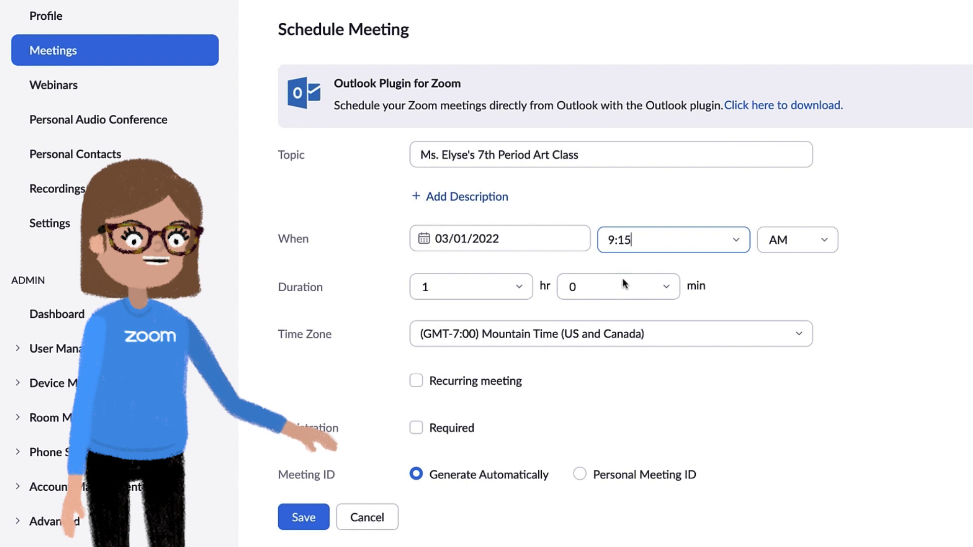
left_click(622, 283)
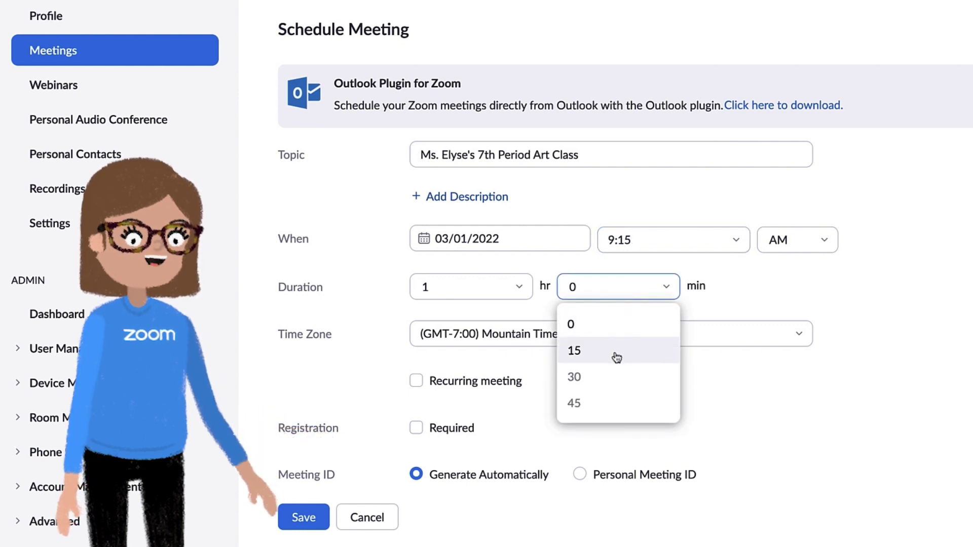
left_click(617, 374)
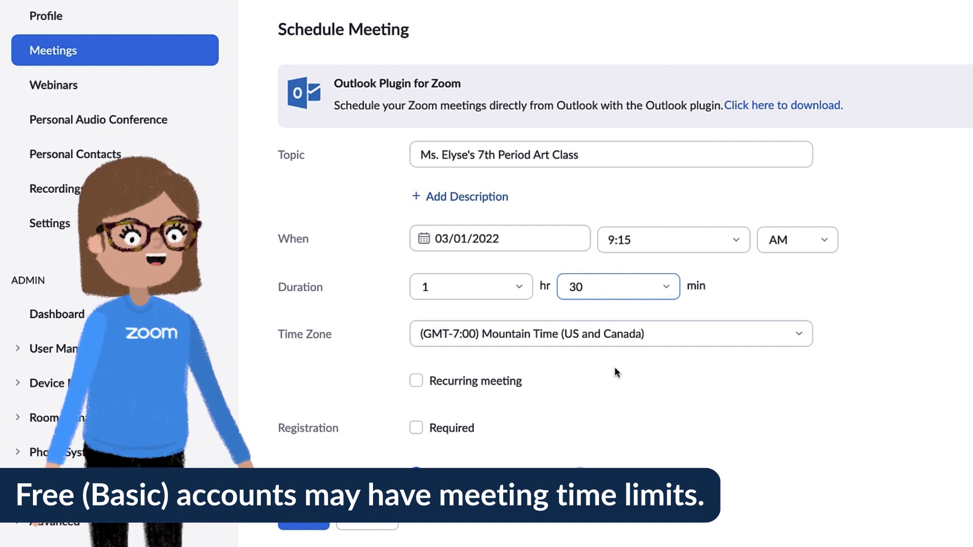
- Keep Mountain Time as the meeting's time zone
left_click(747, 333)
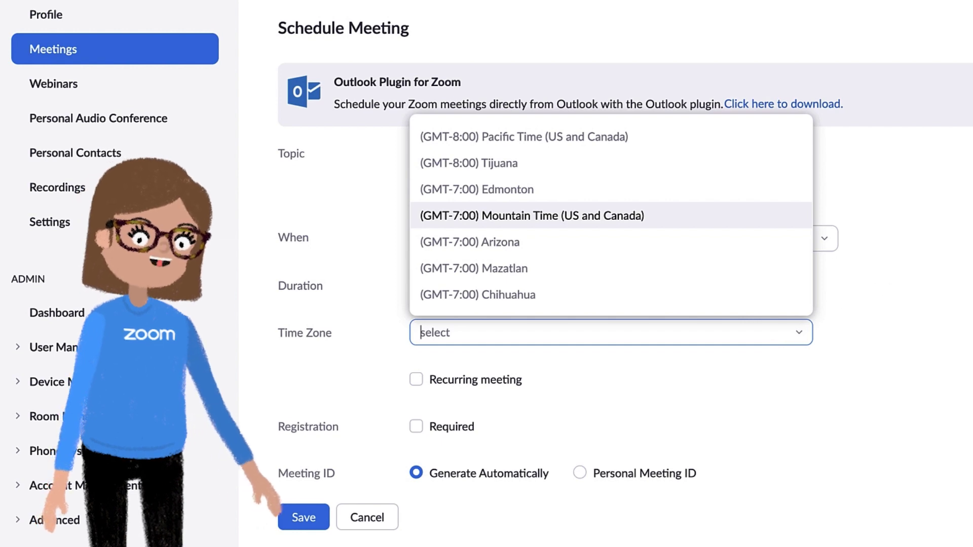
scroll(771, 341, "down", 1)
scroll(611, 304, "down", 5)
key("Return")
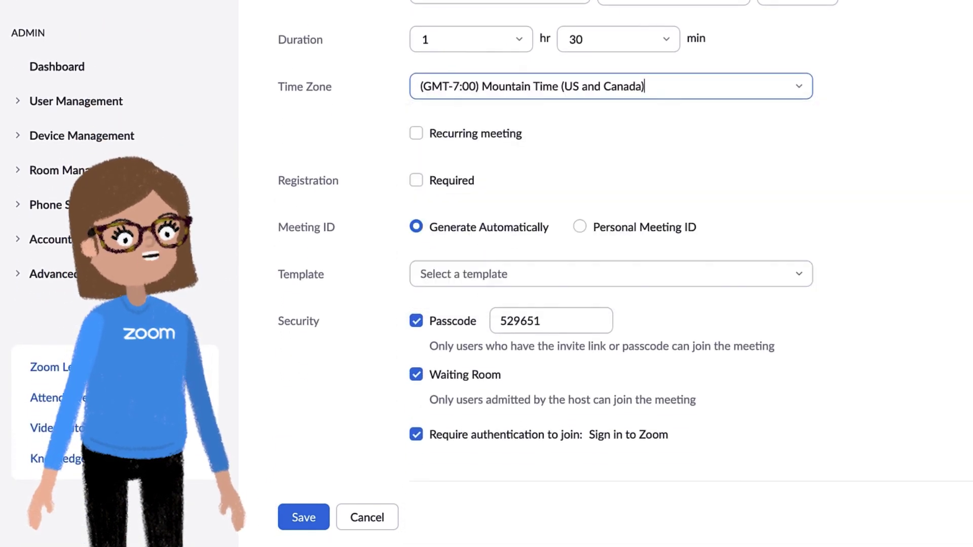
- Make the meeting recur weekly, adding Thursday alongside Tuesday
left_click(416, 134)
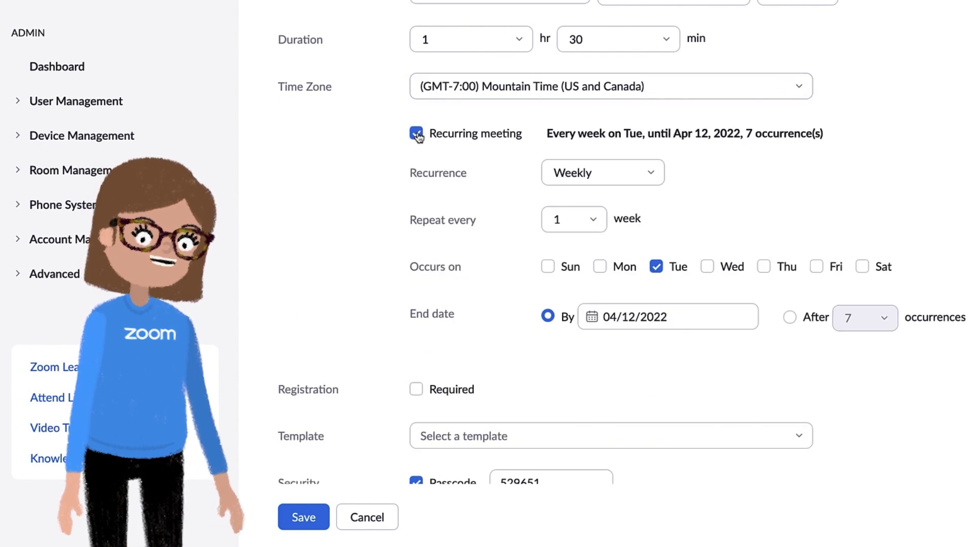
left_click(654, 179)
left_click(727, 187)
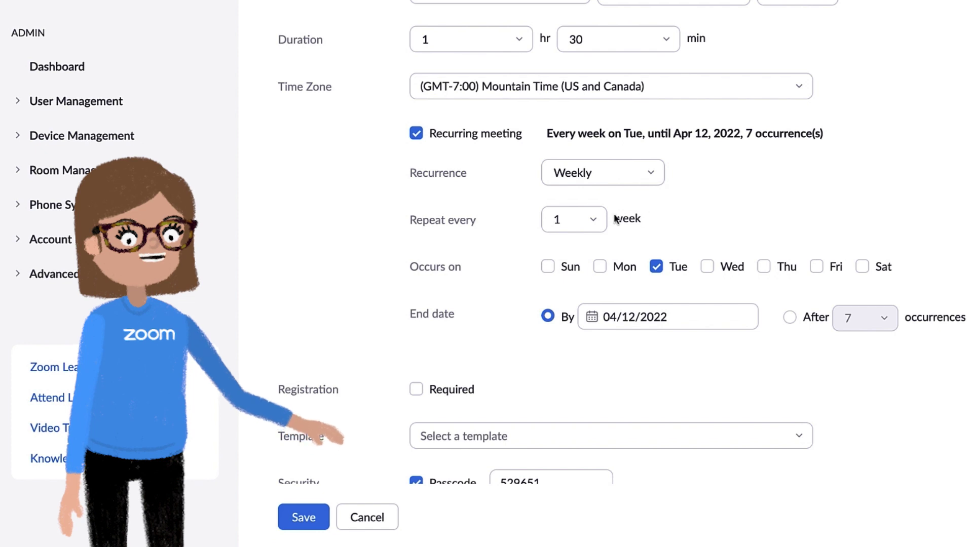
left_click(762, 269)
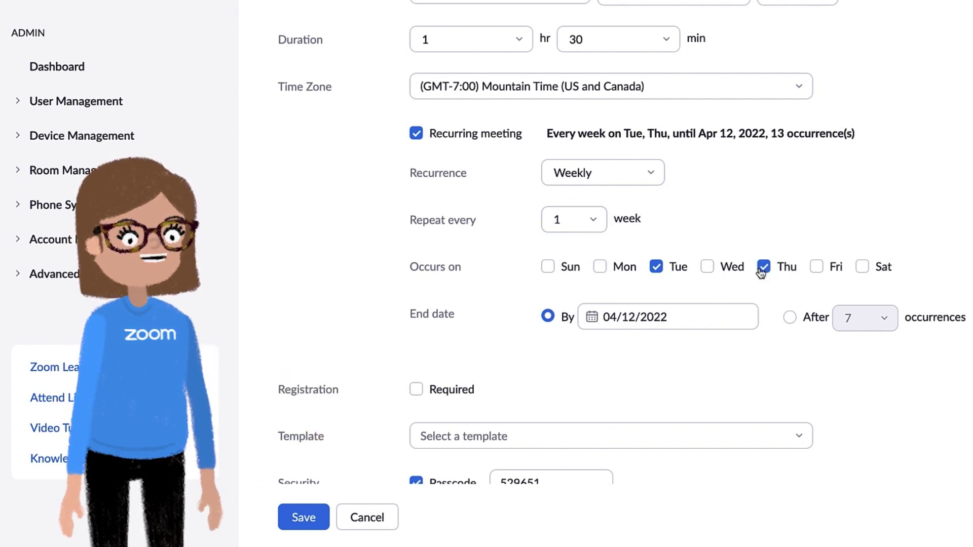
- Set the recurrence end date to June 10, 2022
left_click(732, 314)
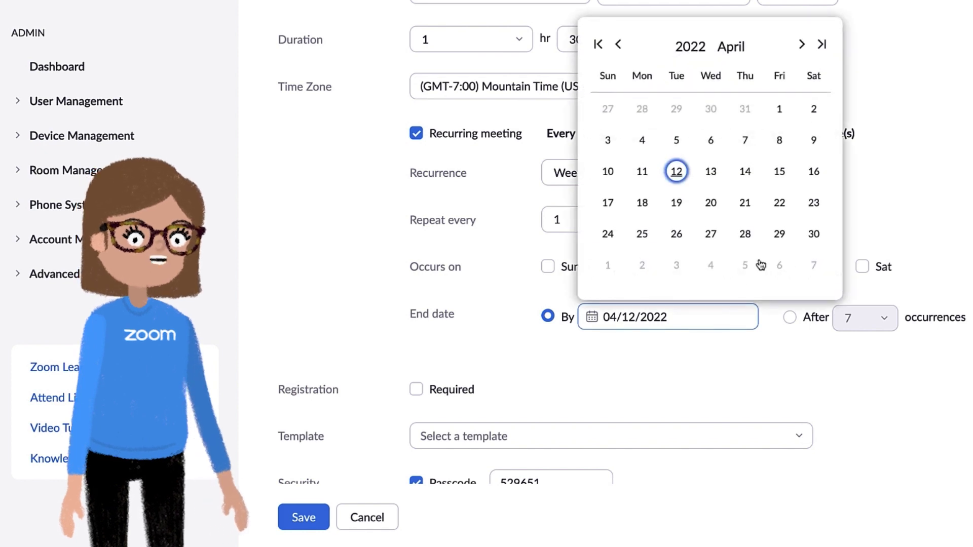
left_click(801, 44)
left_click(801, 44)
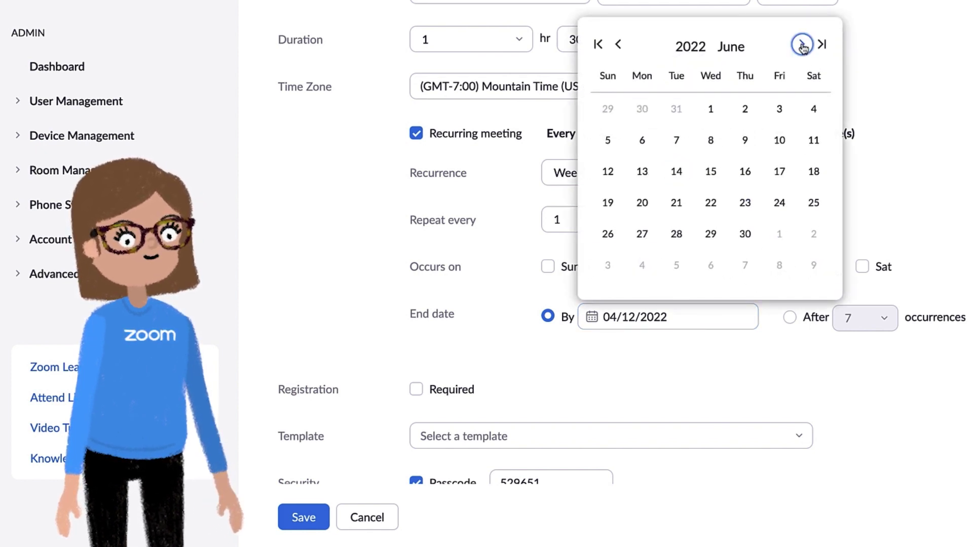
left_click(777, 143)
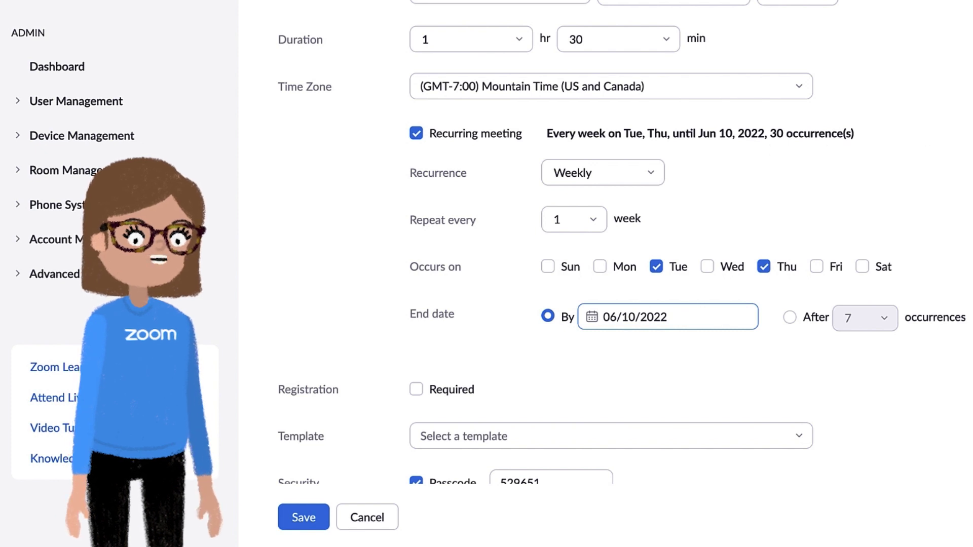
scroll(603, 253, "down", 5)
scroll(603, 274, "down", 4)
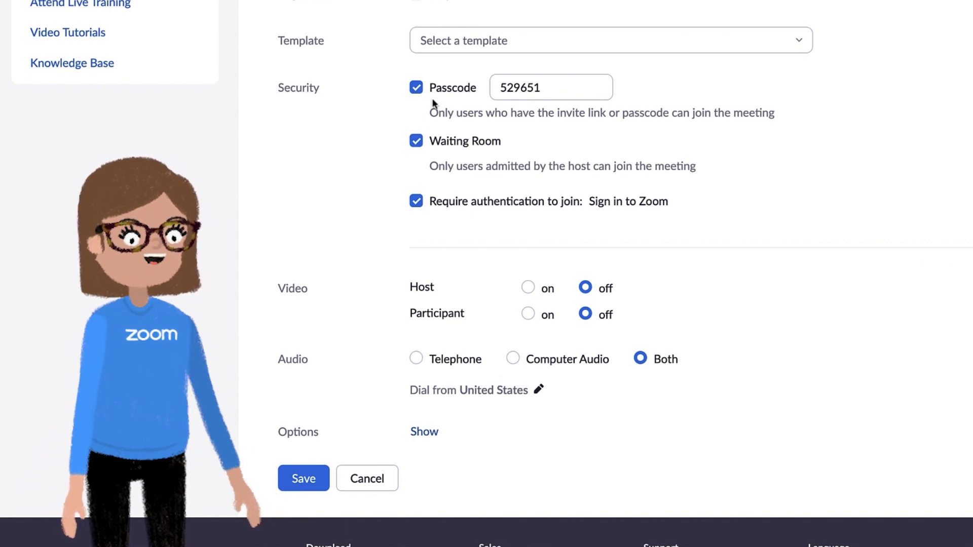
- Replace the generated passcode with a custom one, leaving Waiting Room enabled
left_click(417, 89)
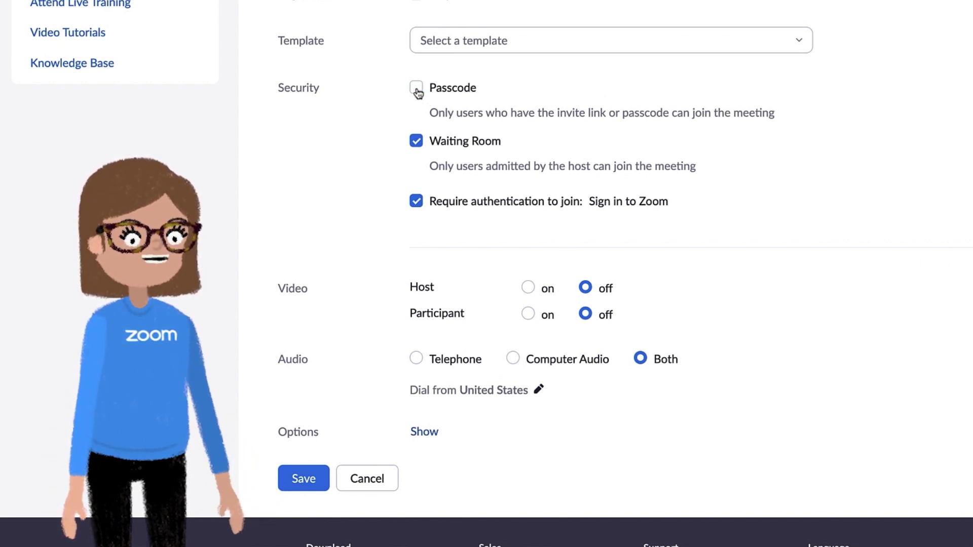
left_click(417, 89)
left_click_drag(550, 91, 490, 89)
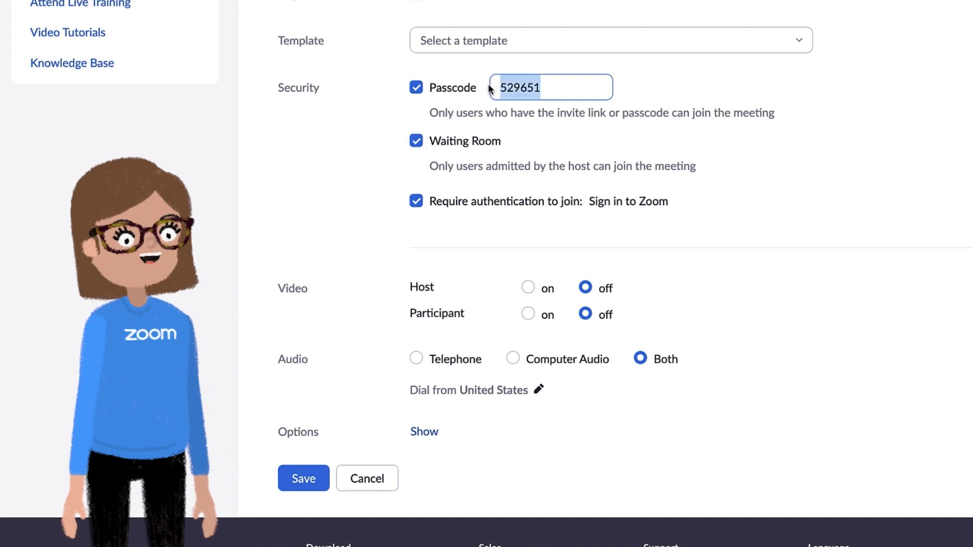
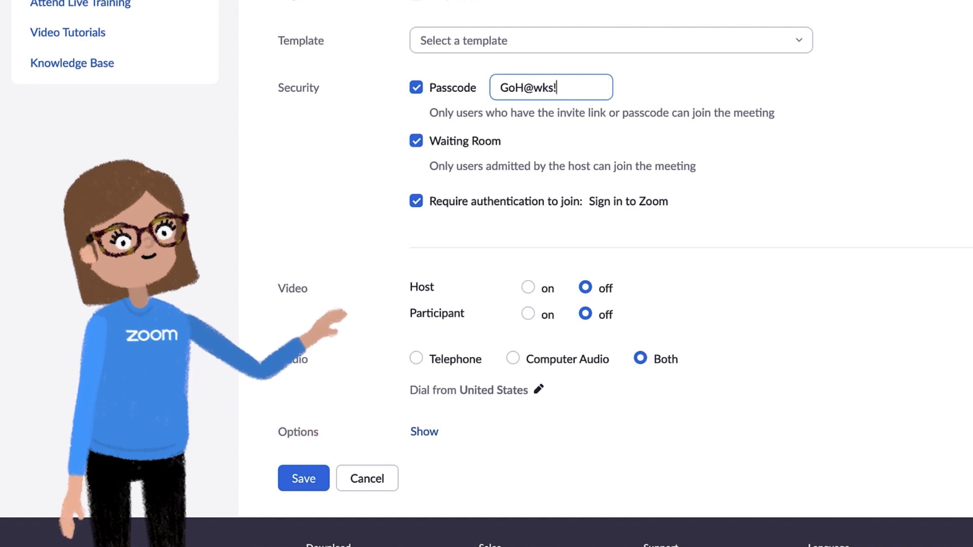
left_click(415, 142)
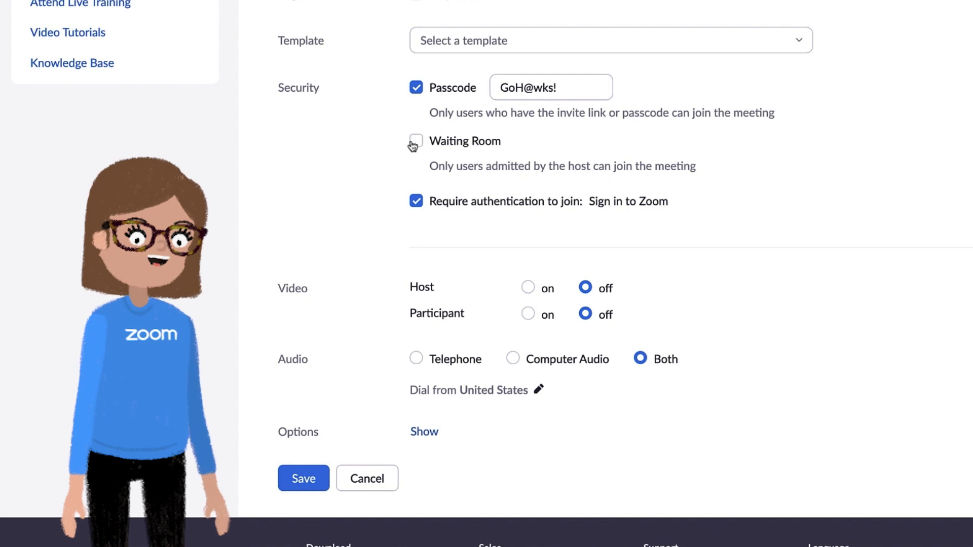
left_click(415, 142)
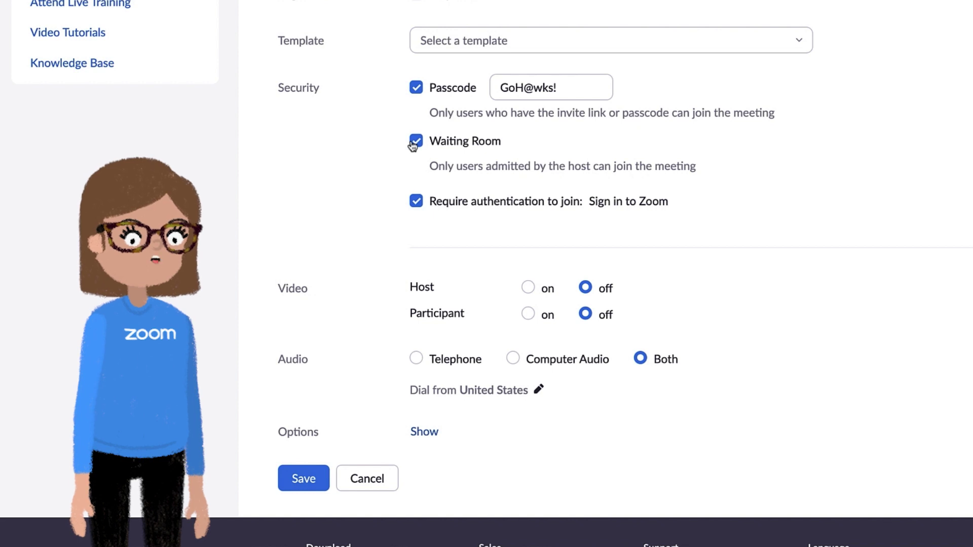
- Rename the sign-in option to 'Sign in to Zoom with university domain', domain university.edu
left_click(415, 203)
left_click(415, 204)
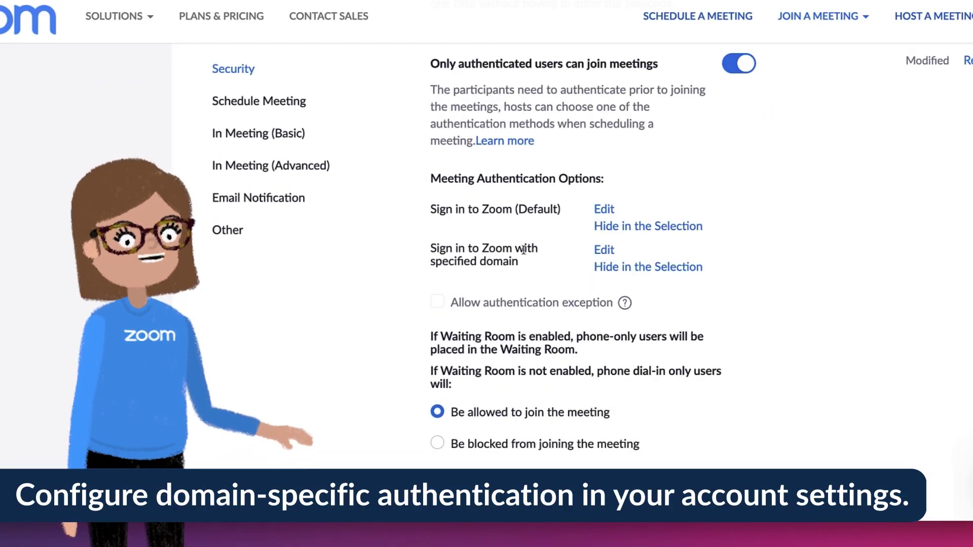
left_click(601, 250)
left_click_drag(424, 144, 378, 147)
type("university domain")
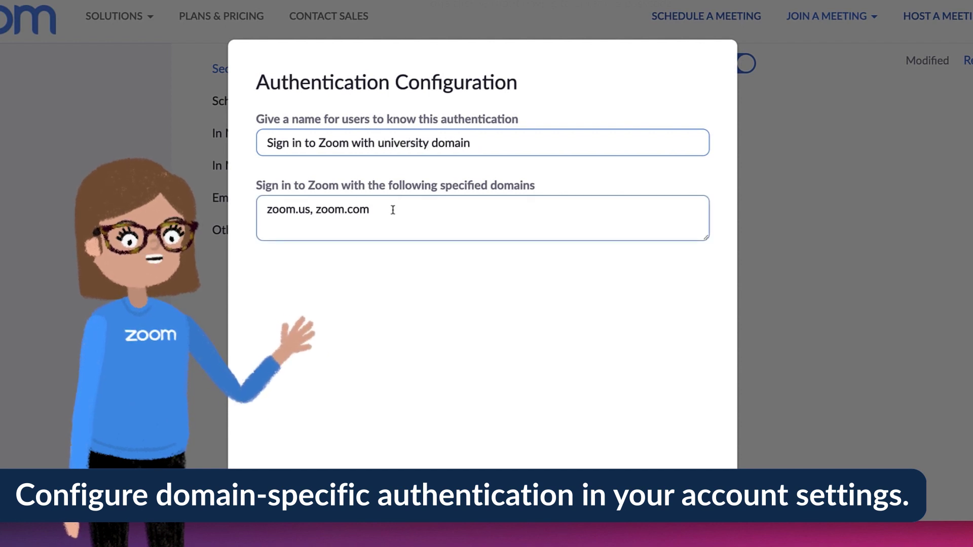
left_click_drag(391, 210, 248, 208)
type("university")
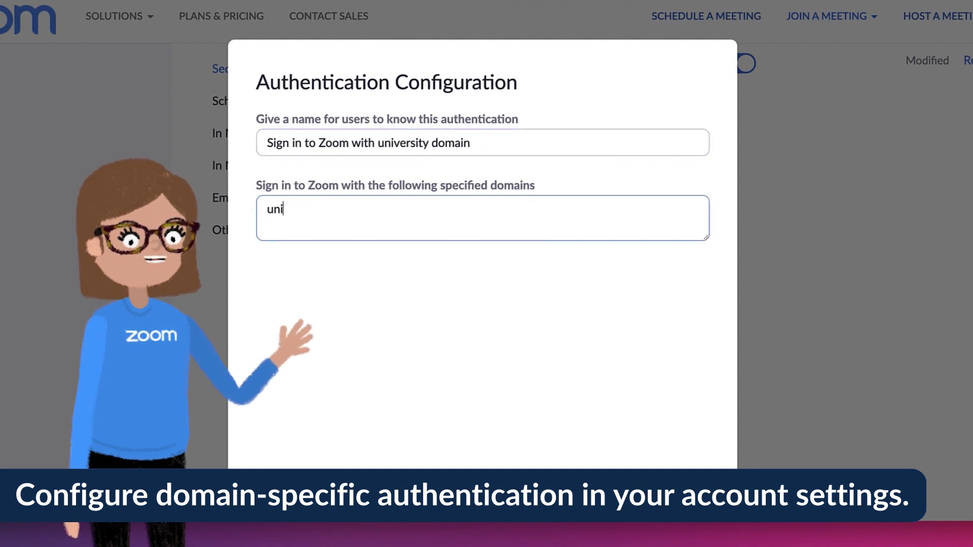
type(".edu")
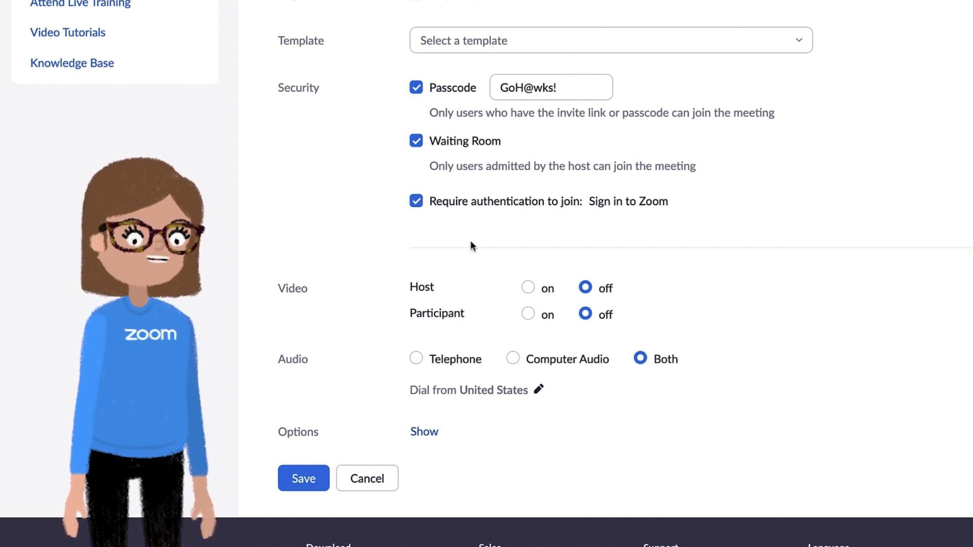
- Turn host video on, keep participant video off, and show extra options
left_click(528, 288)
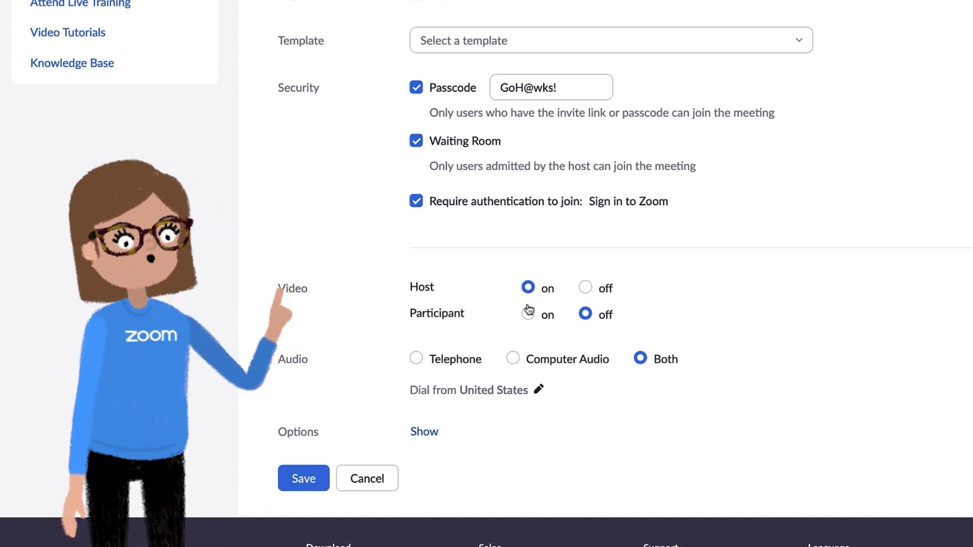
left_click(527, 314)
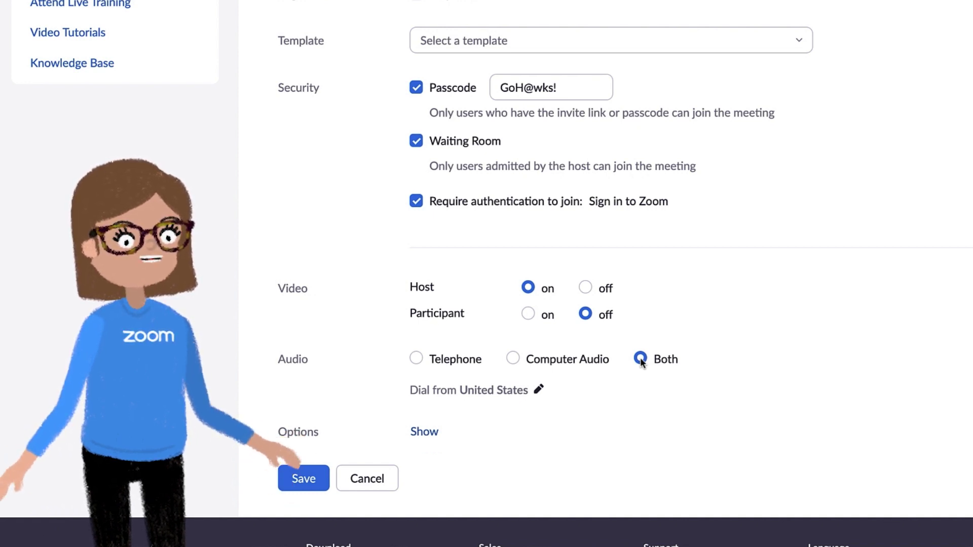
left_click(424, 433)
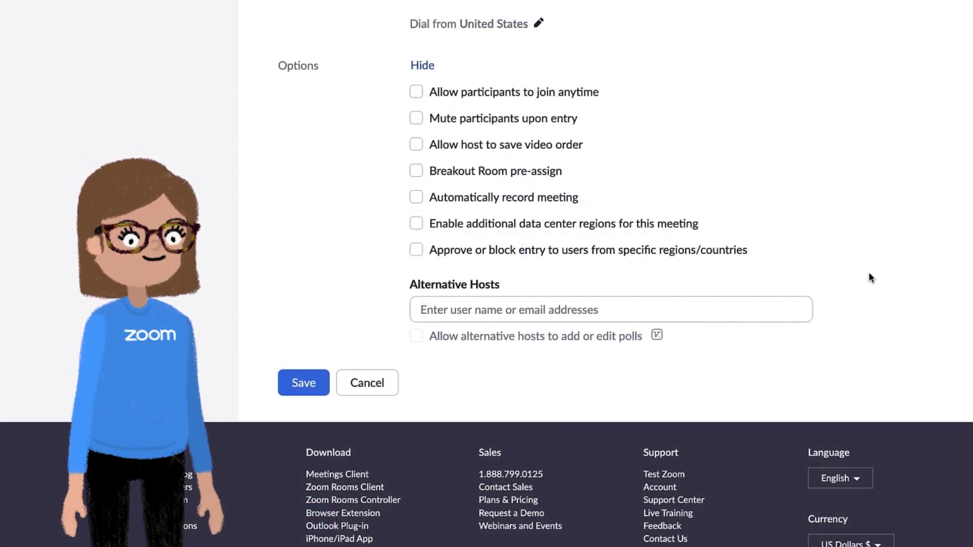
- Enable host video-order saving and breakout room pre-assign, leaving join anytime off
left_click(416, 92)
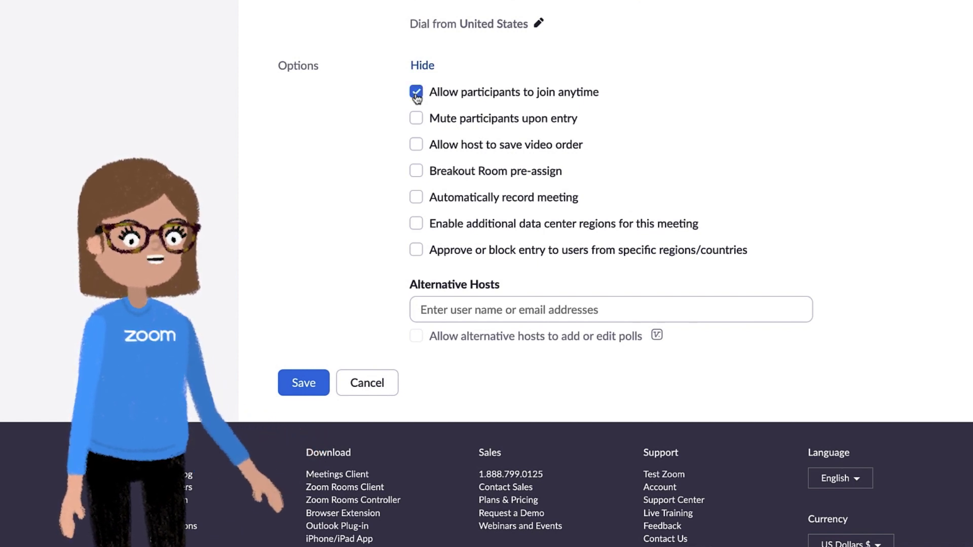
left_click(416, 95)
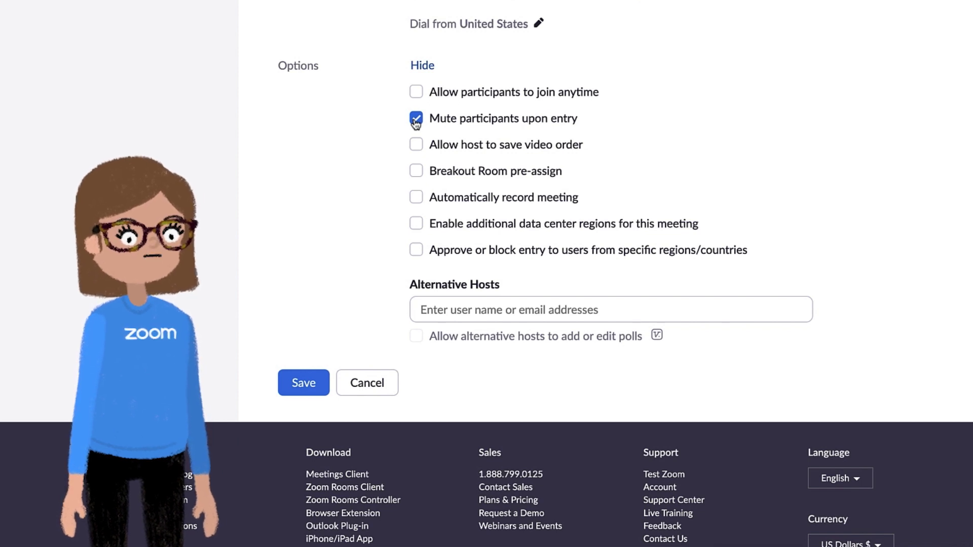
left_click(416, 147)
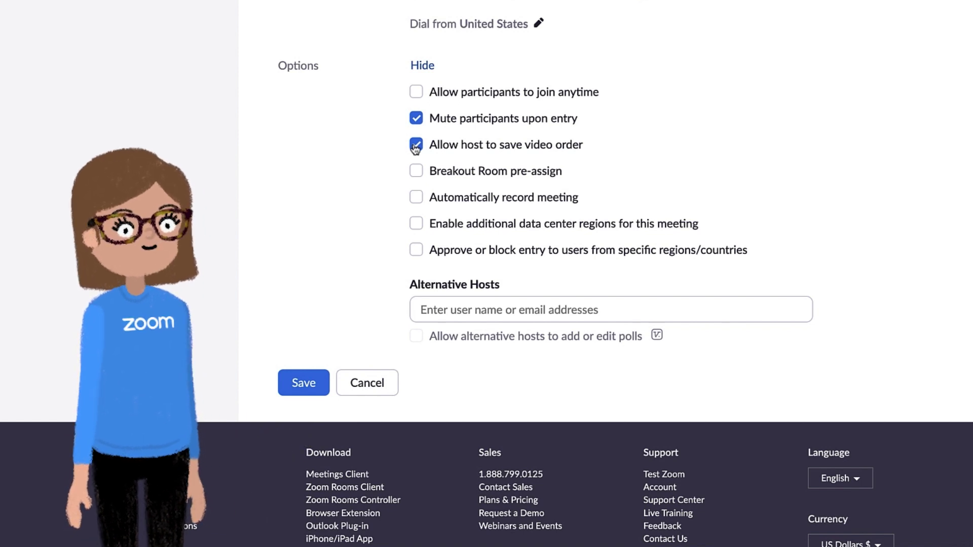
left_click(416, 172)
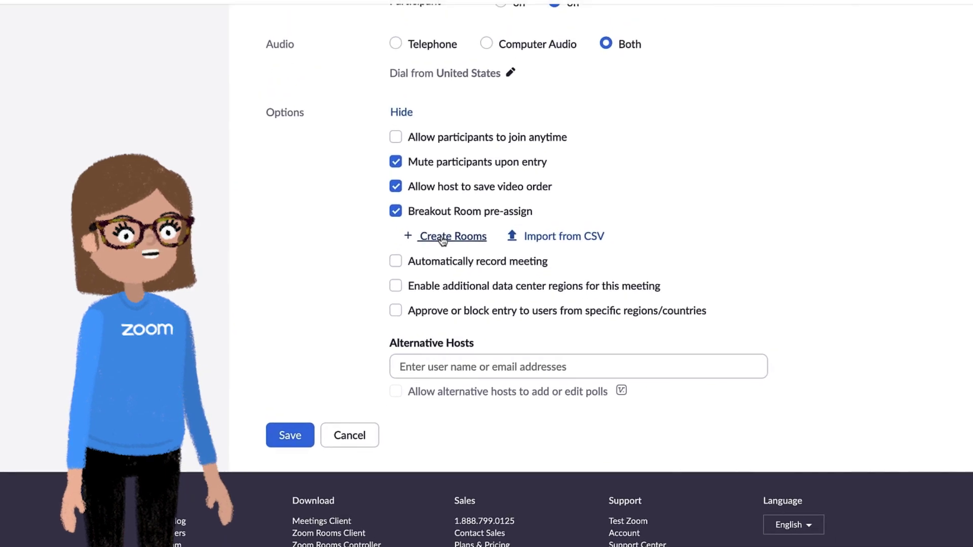
left_click(436, 248)
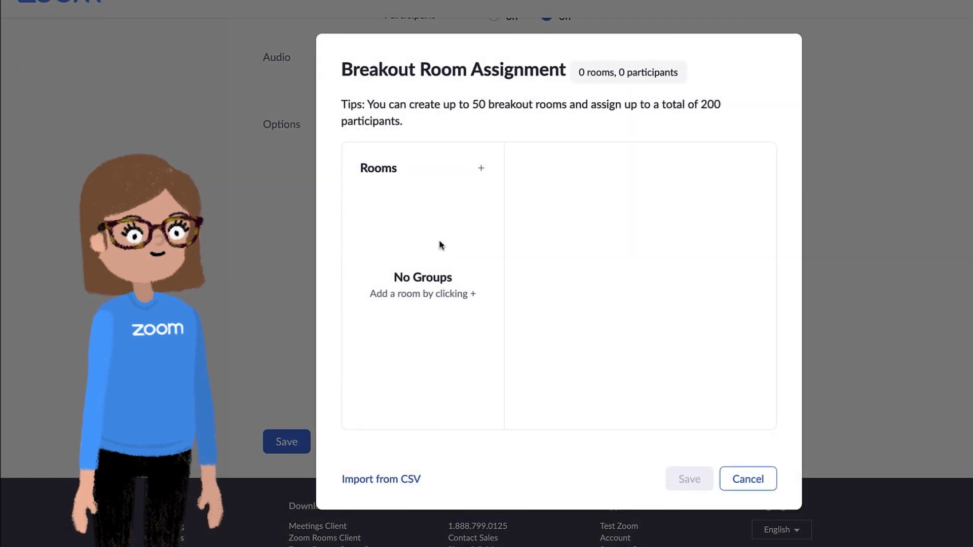
left_click(481, 170)
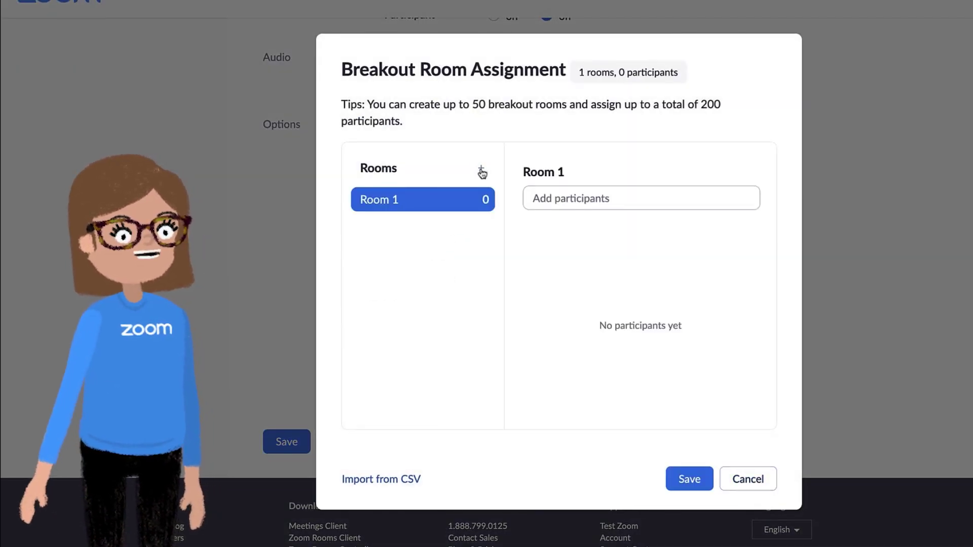
left_click(481, 170)
left_click(481, 170)
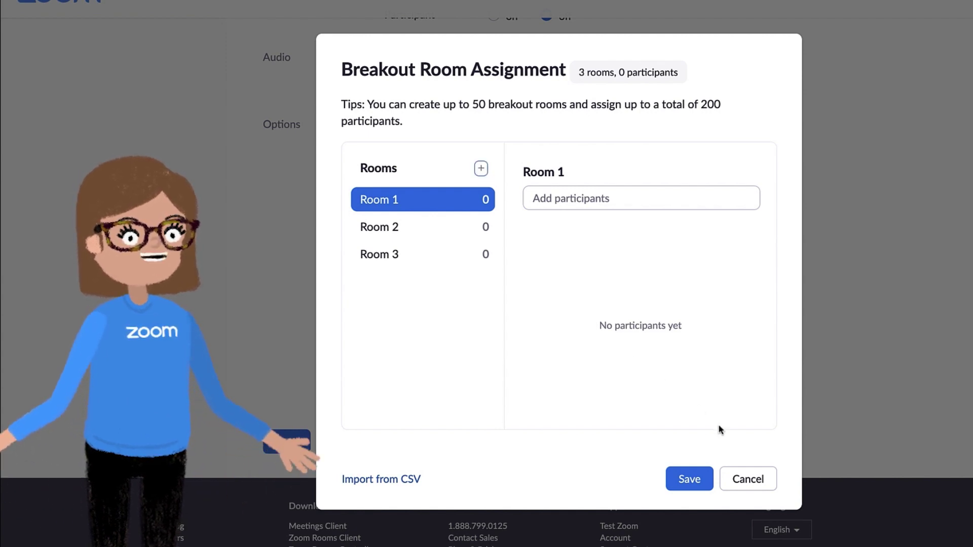
left_click(744, 480)
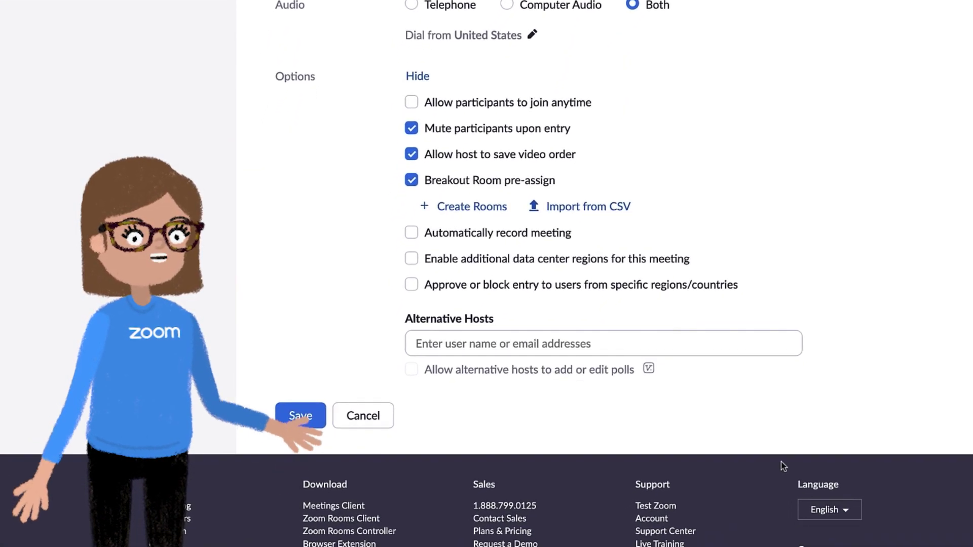
- Leave automatic recording off and save the art class meeting
left_click(416, 226)
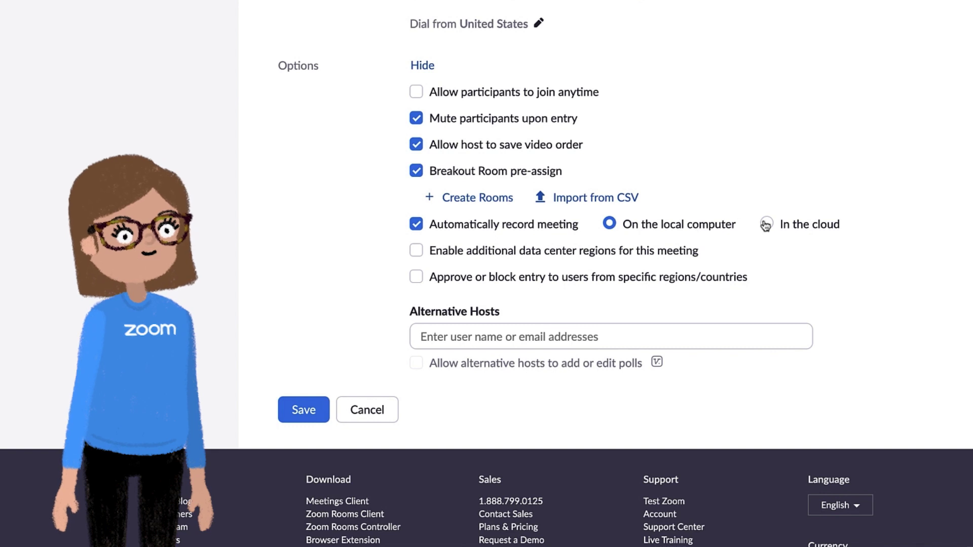
left_click(609, 224)
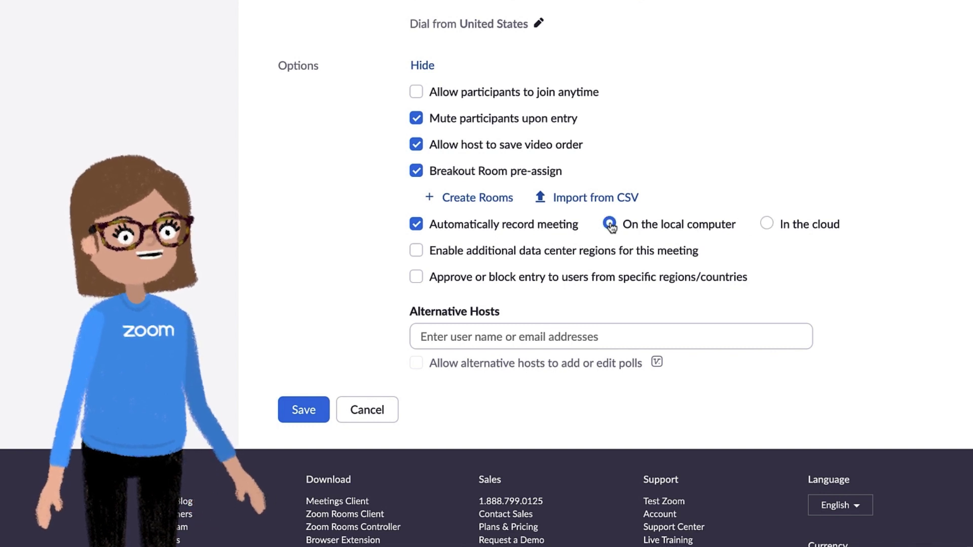
left_click(416, 224)
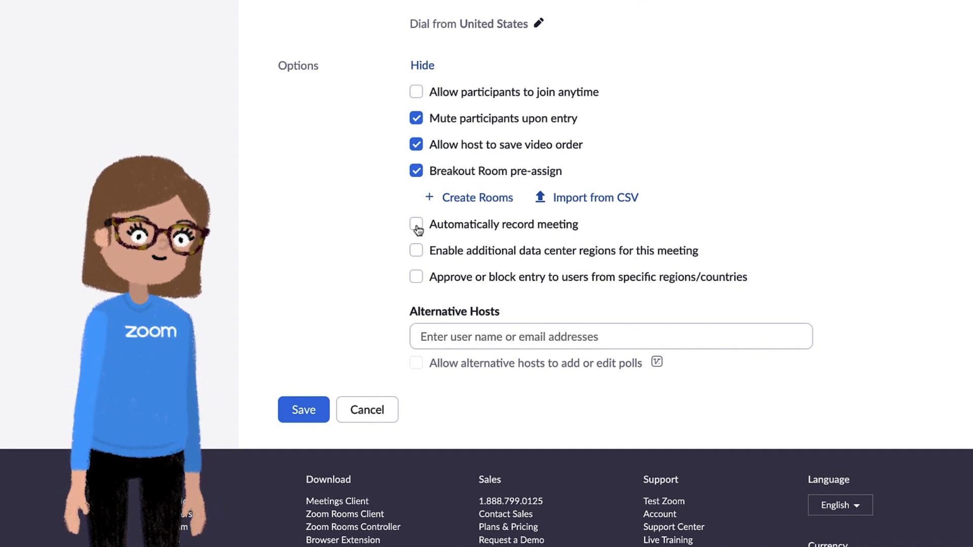
left_click(432, 337)
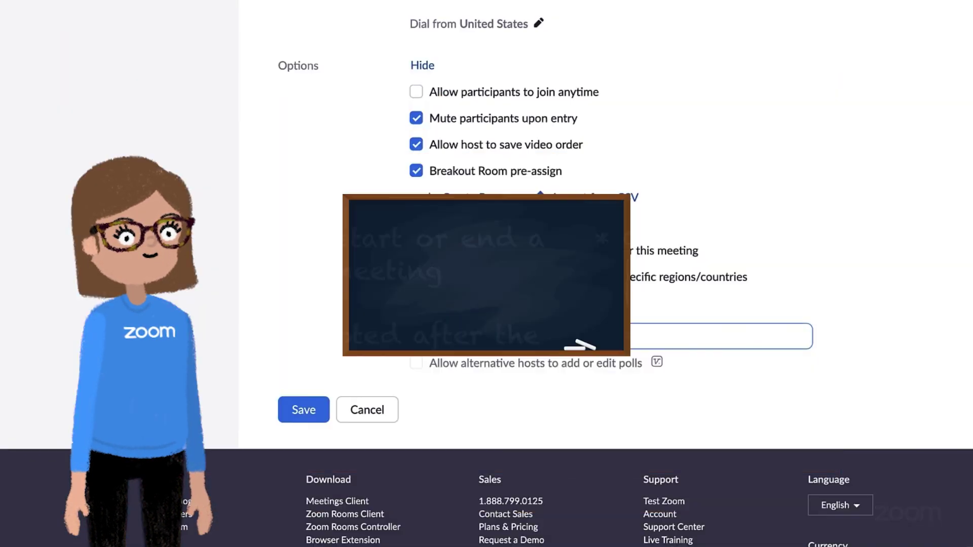
left_click(304, 410)
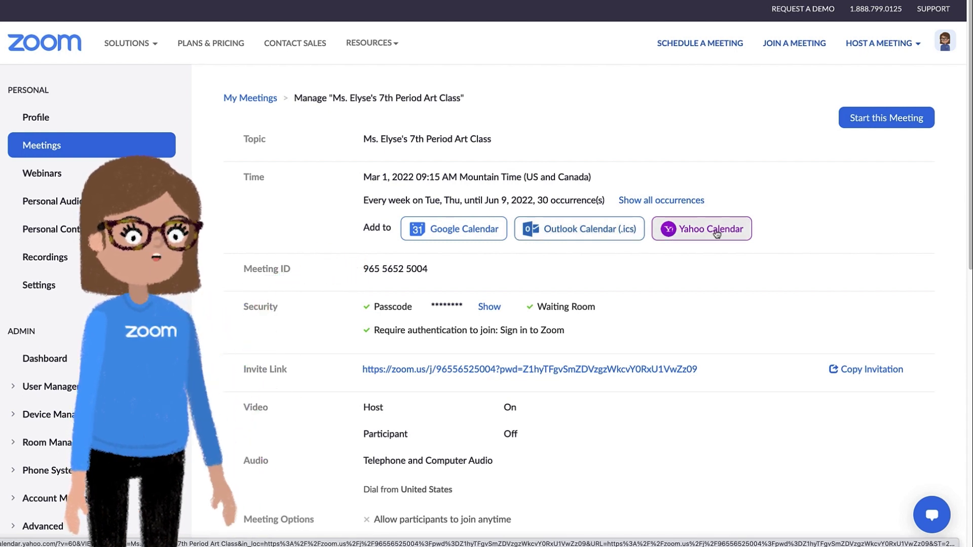
- Copy the meeting invitation to the clipboard and return to Upcoming meetings
left_click(839, 376)
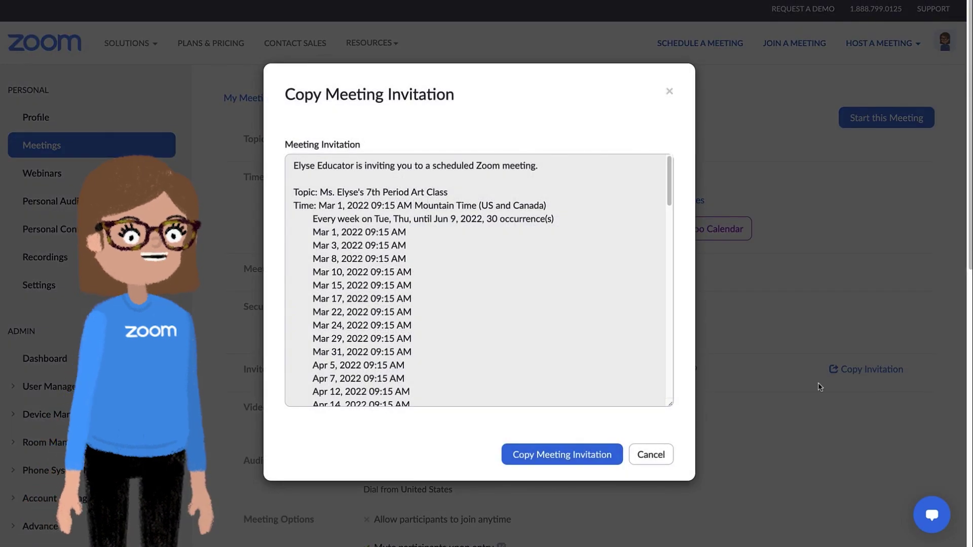
left_click(583, 453)
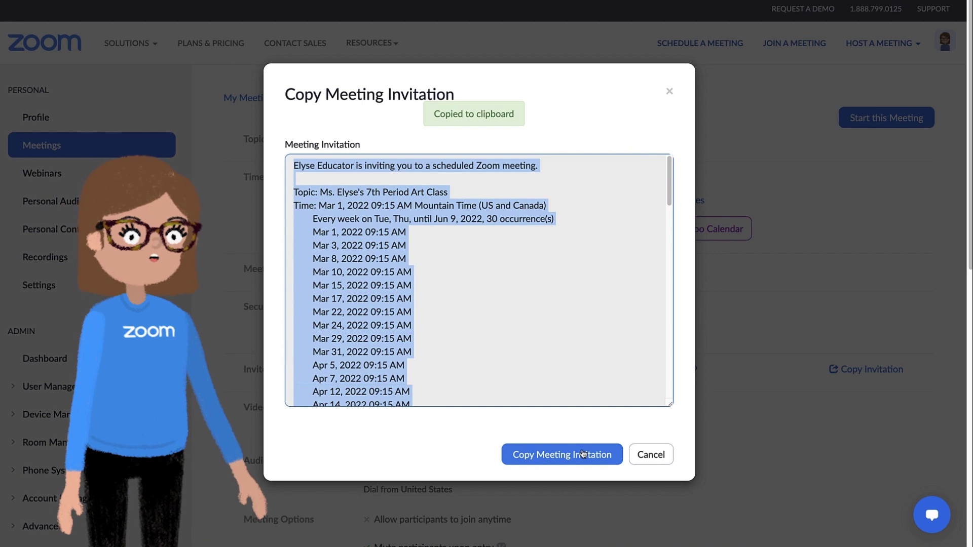
left_click(670, 92)
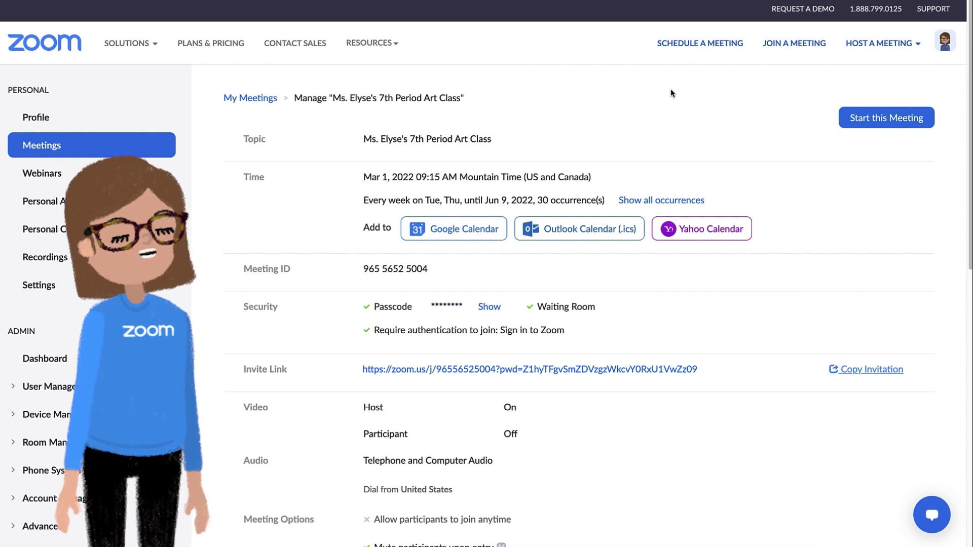
left_click(57, 148)
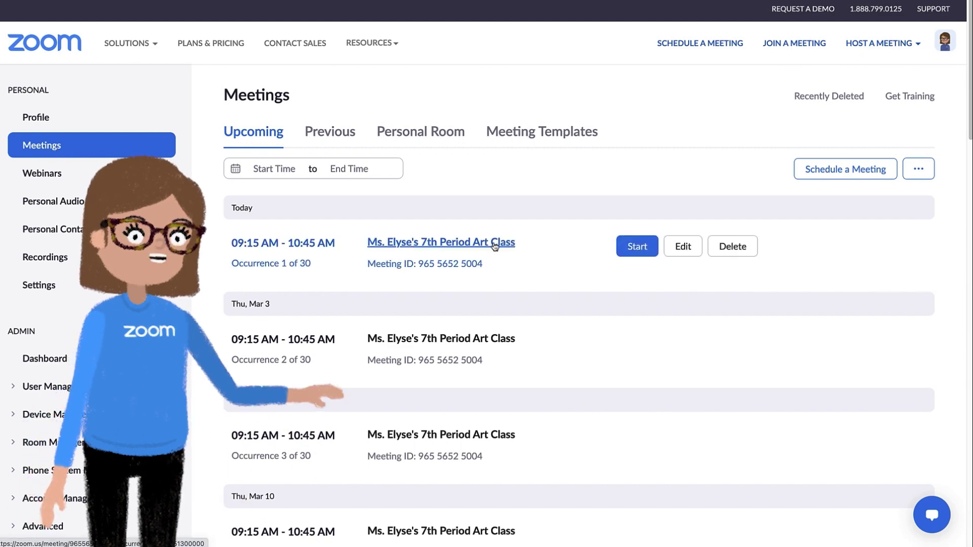
- Back out of editing and open the 7th Period Art Class details page
left_click(684, 247)
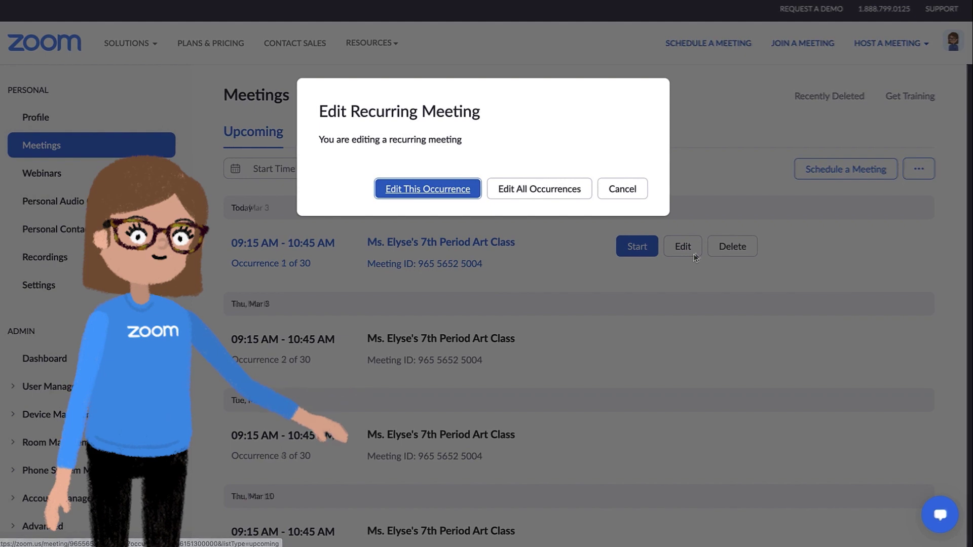
left_click(622, 189)
left_click(509, 245)
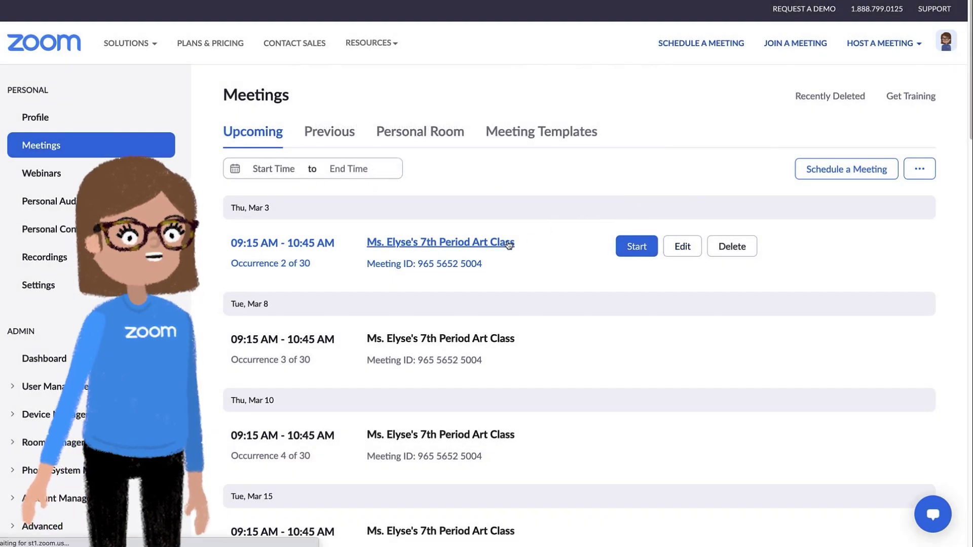
scroll(507, 243, "down", 12)
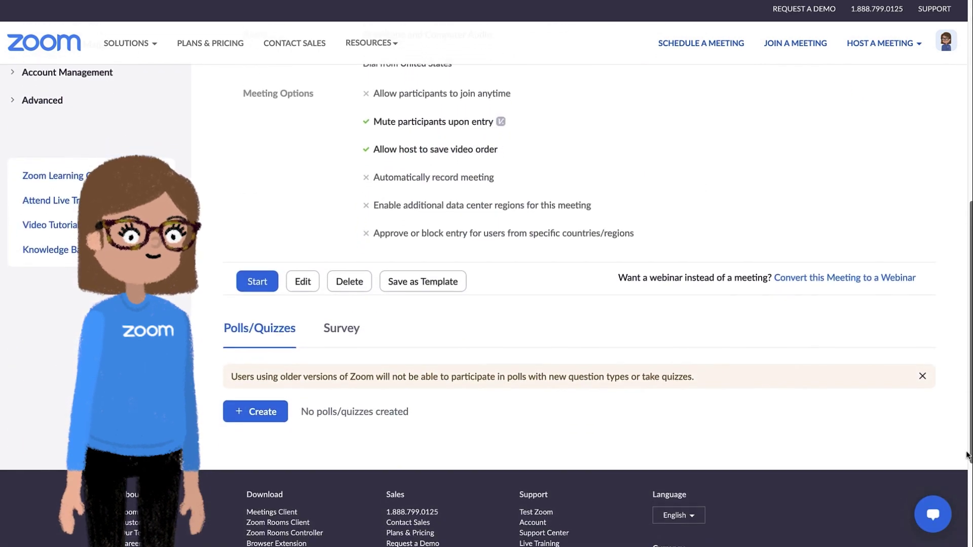
- Save the meeting as template 'Ms. Elyse's Art Class Starter' and schedule a new meeting from it
left_click(269, 412)
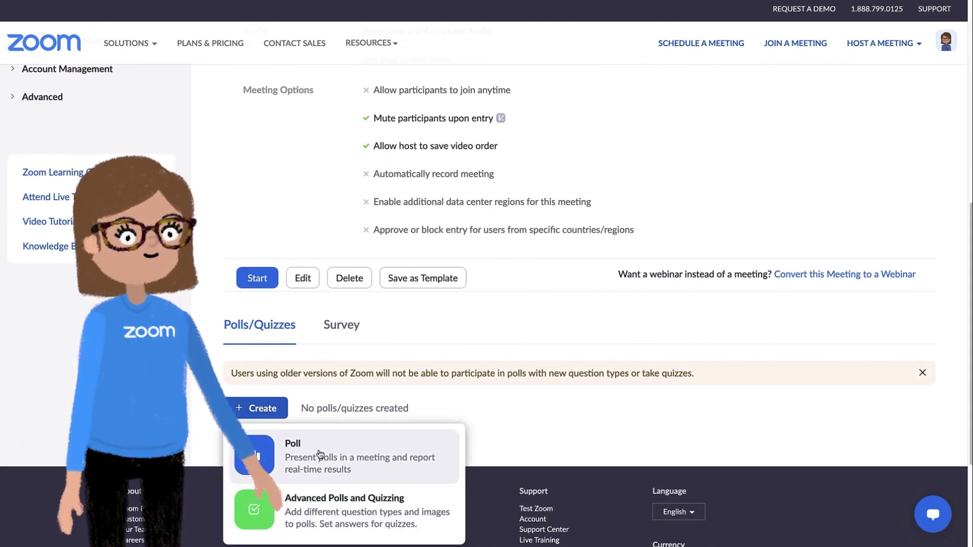
left_click(403, 327)
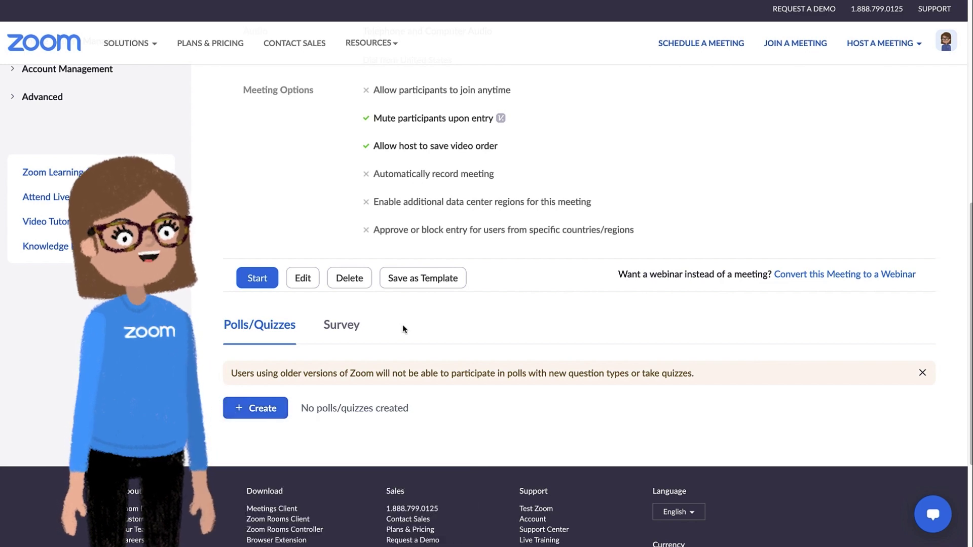
left_click(415, 280)
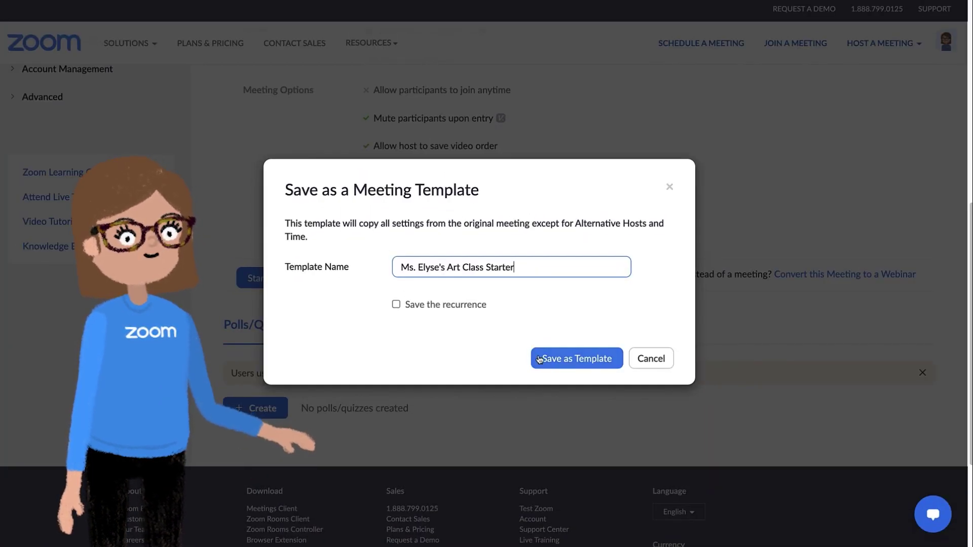
left_click(557, 363)
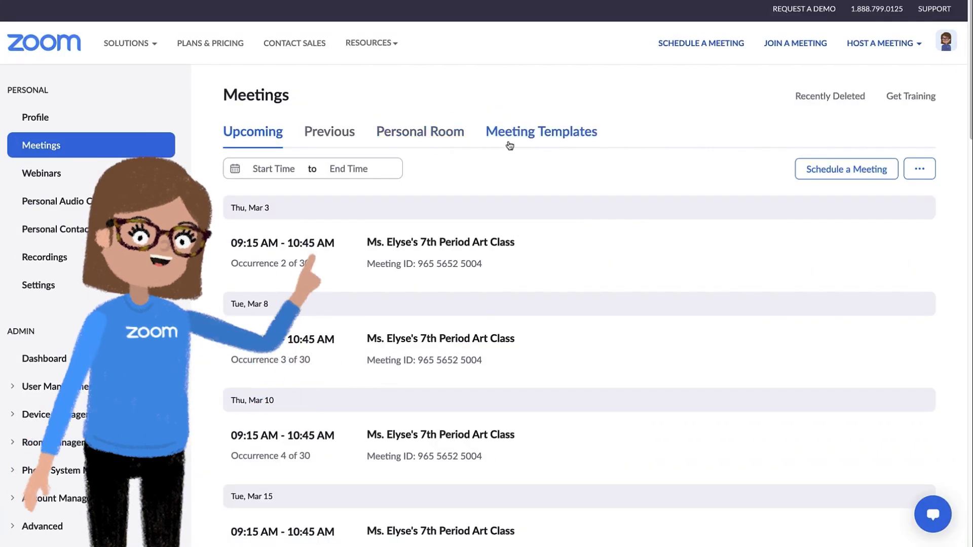
left_click(544, 143)
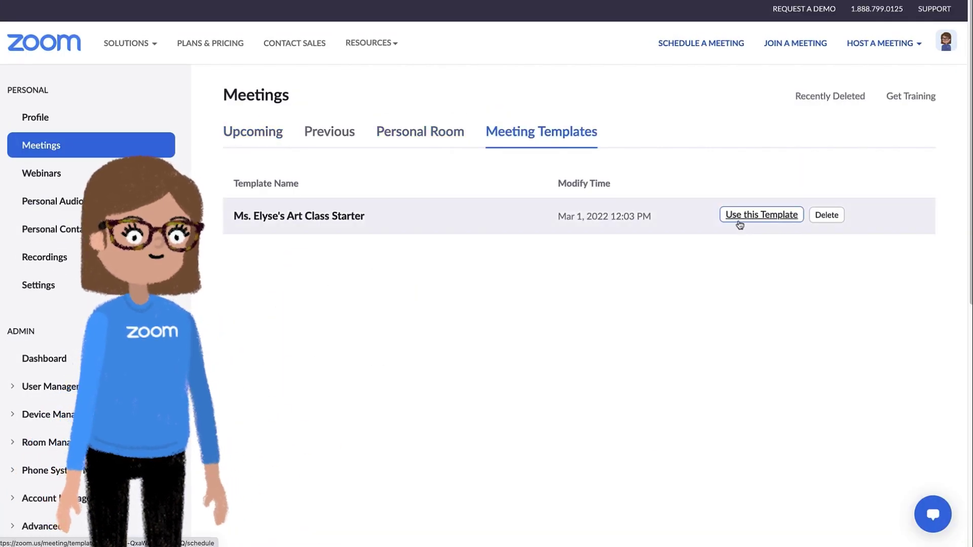
left_click(740, 225)
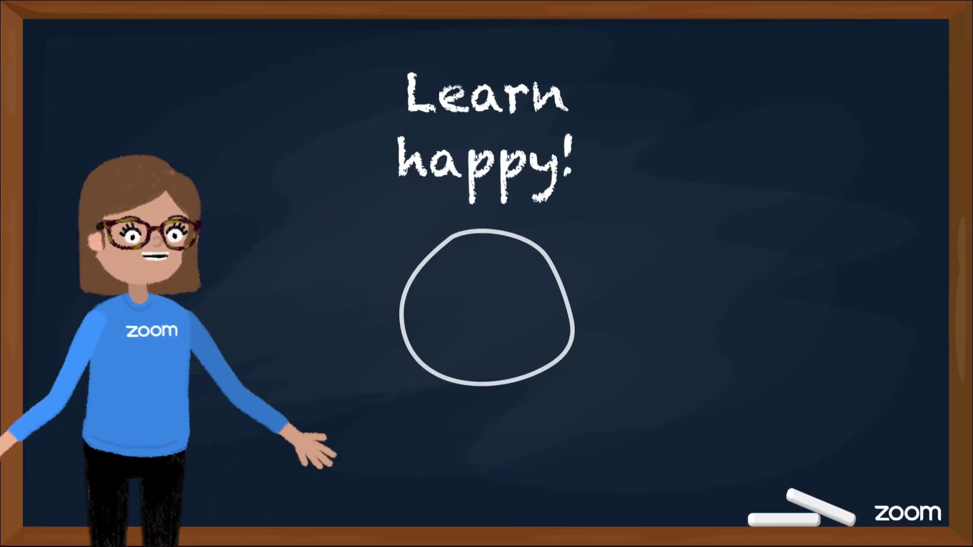